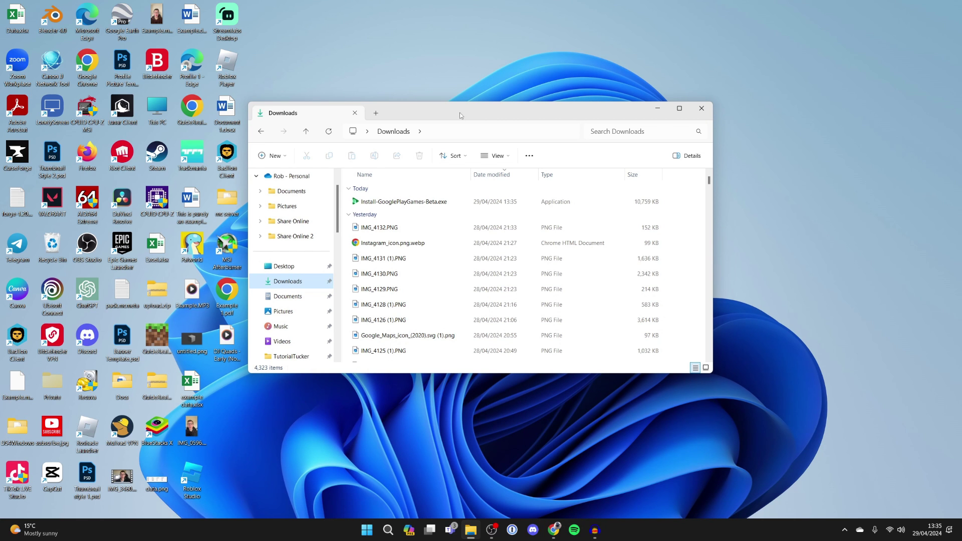
Install Google Play Games, sign in through the browser, and open the Explore games page
{"action": "double_click", "coordinate": [412, 203]}
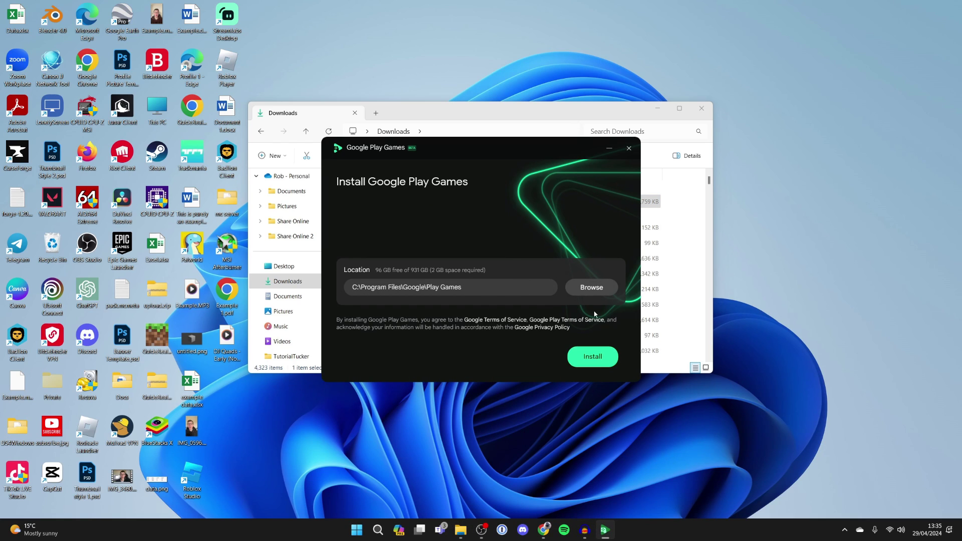
{"action": "left_click", "coordinate": [587, 358]}
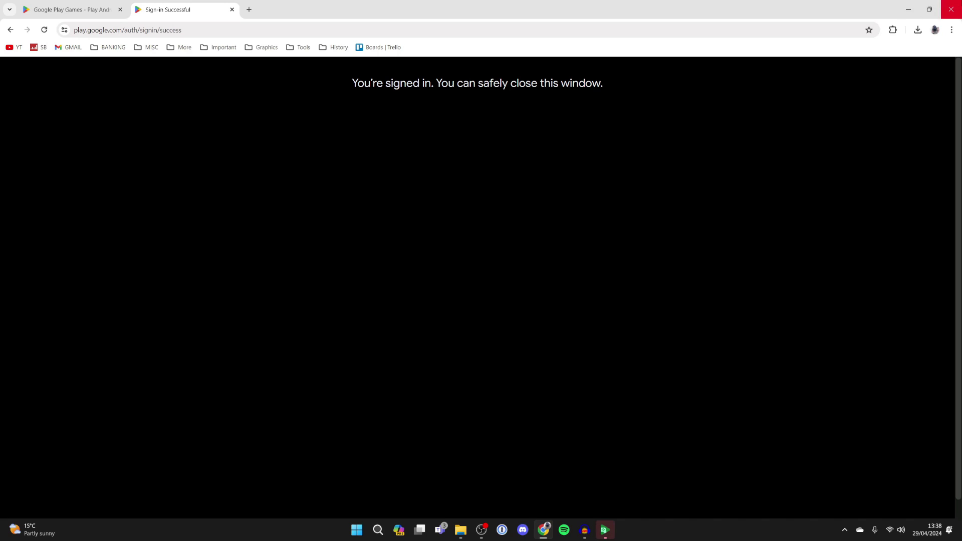
{"action": "left_click", "coordinate": [951, 9]}
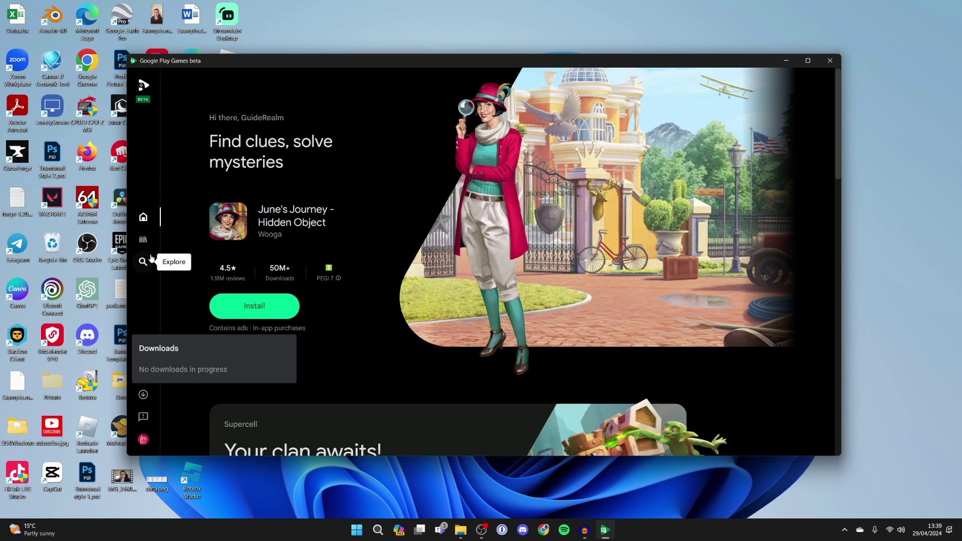
{"action": "left_click", "coordinate": [143, 262]}
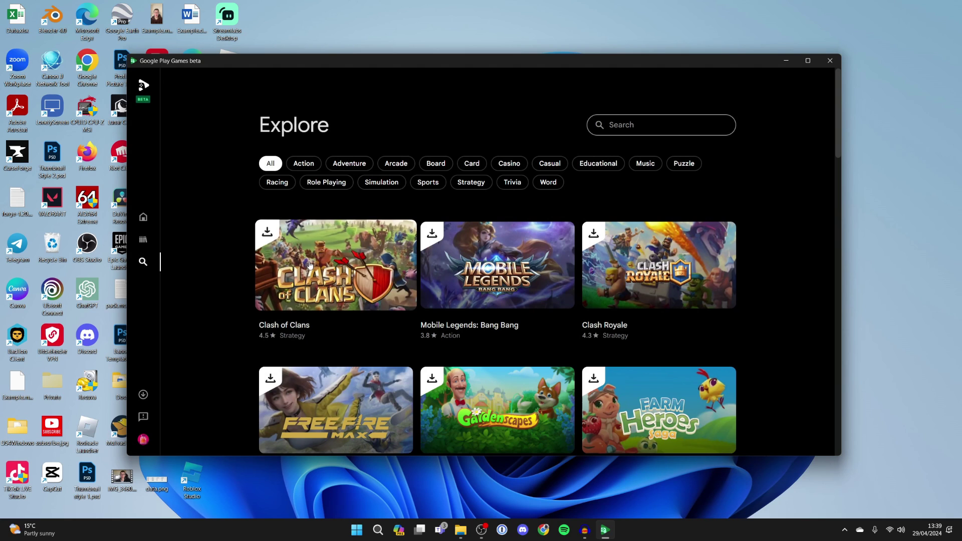
Install Clash of Clans, launch it from the Library, and begin entering an age
{"action": "left_click", "coordinate": [294, 227]}
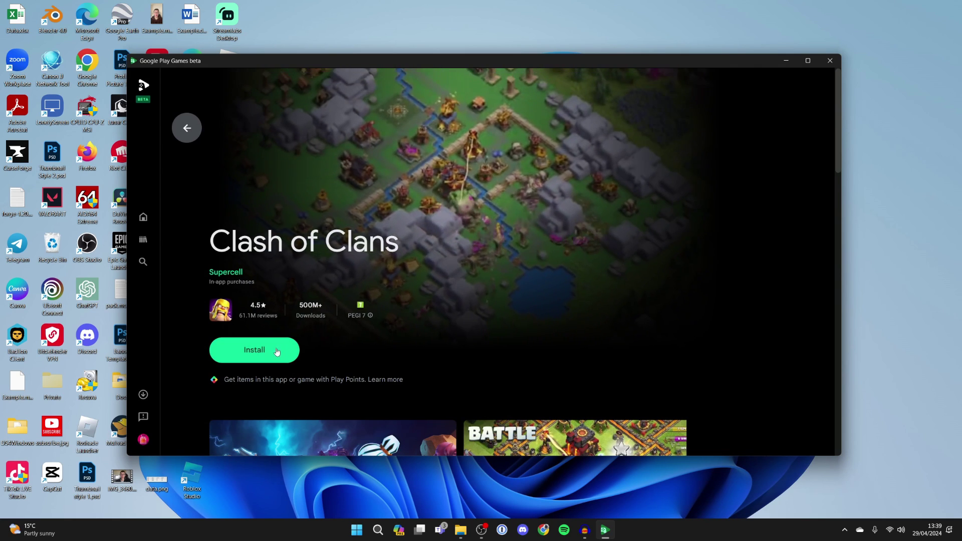
{"action": "left_click", "coordinate": [271, 349]}
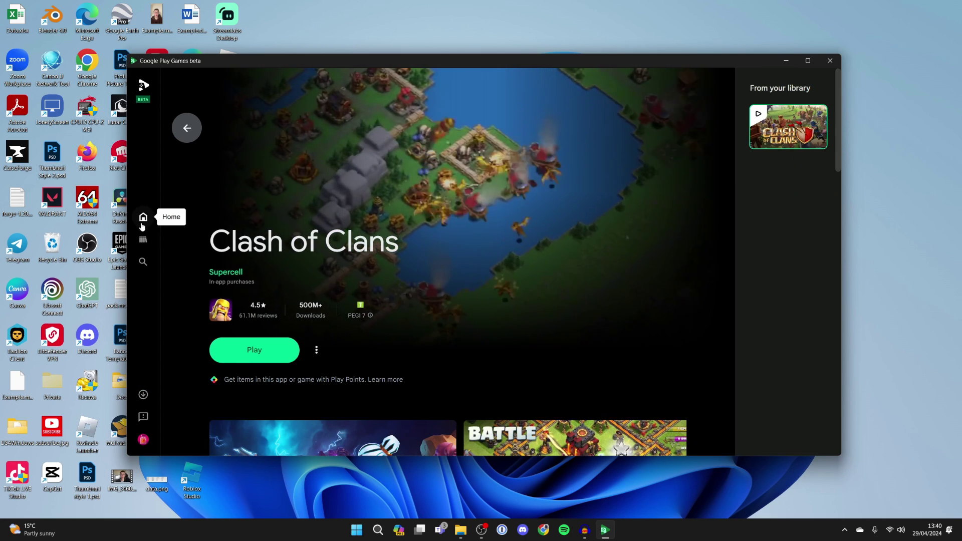
{"action": "left_click", "coordinate": [143, 241]}
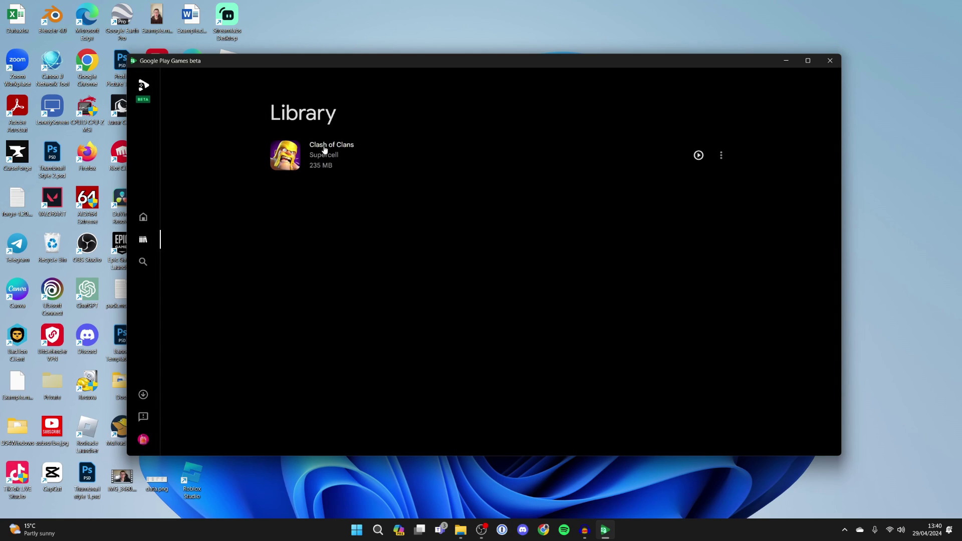
{"action": "left_click", "coordinate": [328, 147]}
{"action": "left_click", "coordinate": [254, 349]}
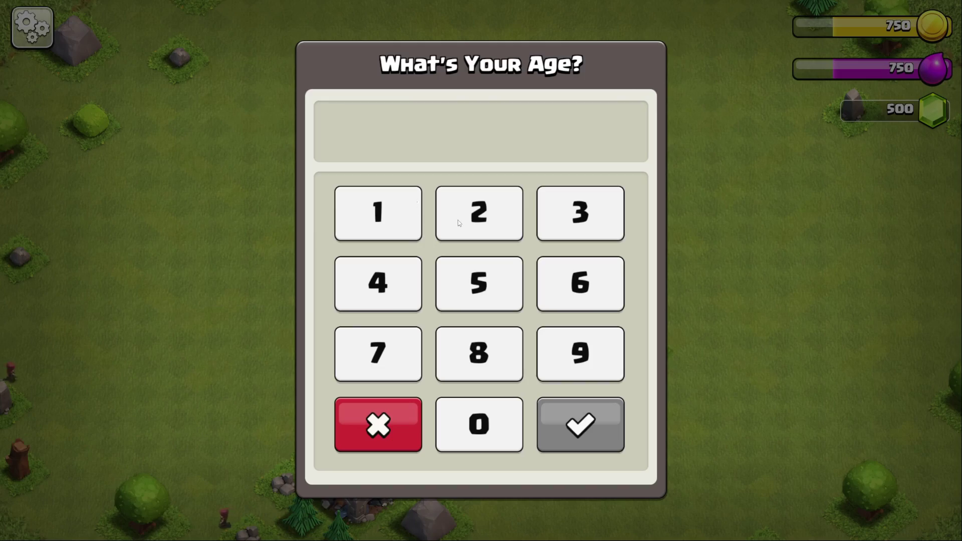
{"action": "left_click", "coordinate": [459, 223]}
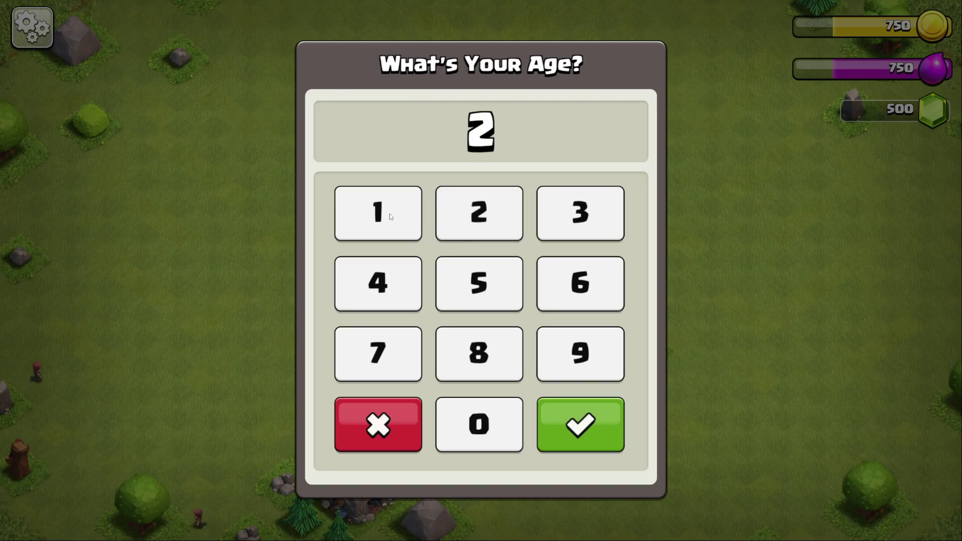